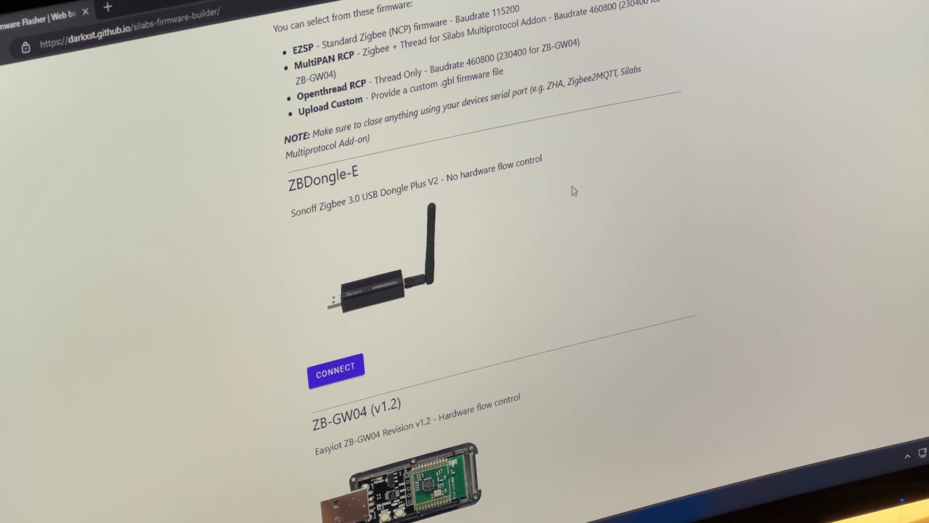
# Connect the ZBDongle-E web flasher to the SONOFF Zigbee 3.0 USB Dongle Plus V2 on serial port COM3.
pyautogui.click(336, 373)
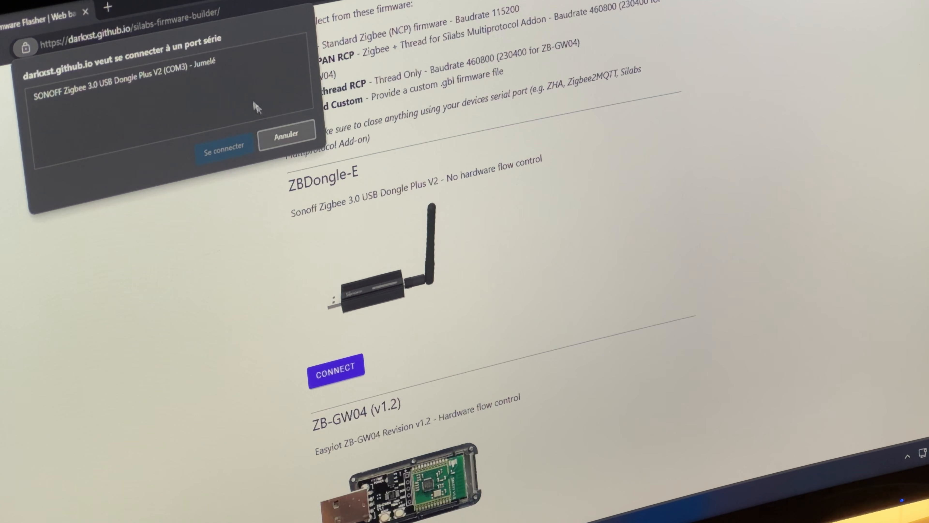
pyautogui.click(239, 63)
pyautogui.click(227, 151)
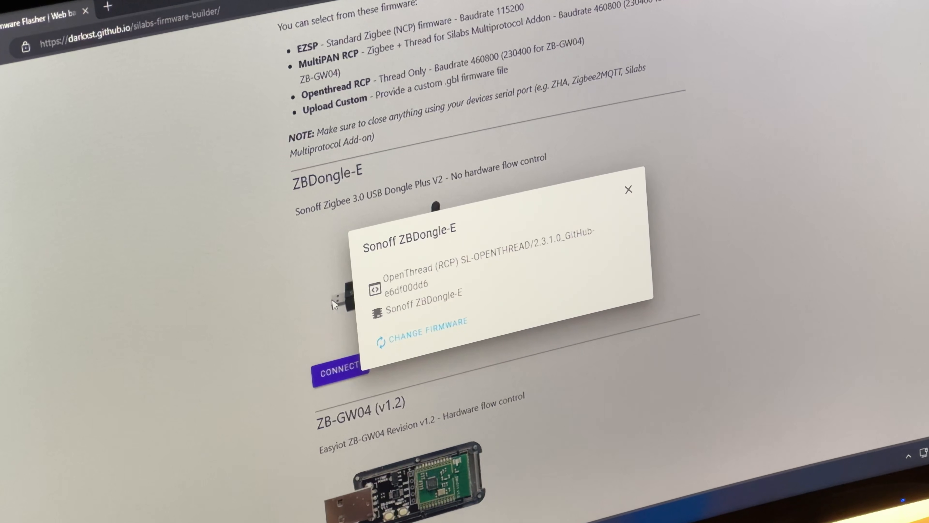
# Change the dongle's firmware to OpenThread, install it and close the device dialog.
pyautogui.click(404, 344)
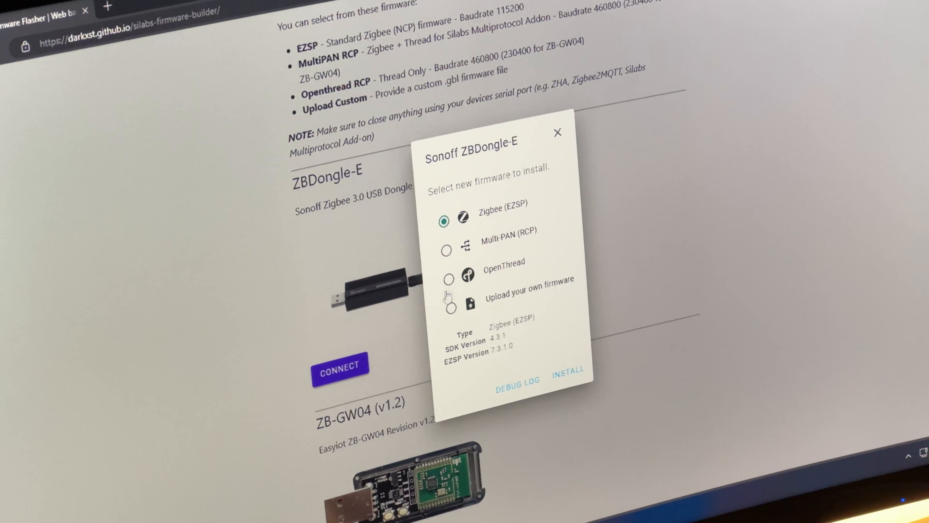
pyautogui.click(449, 280)
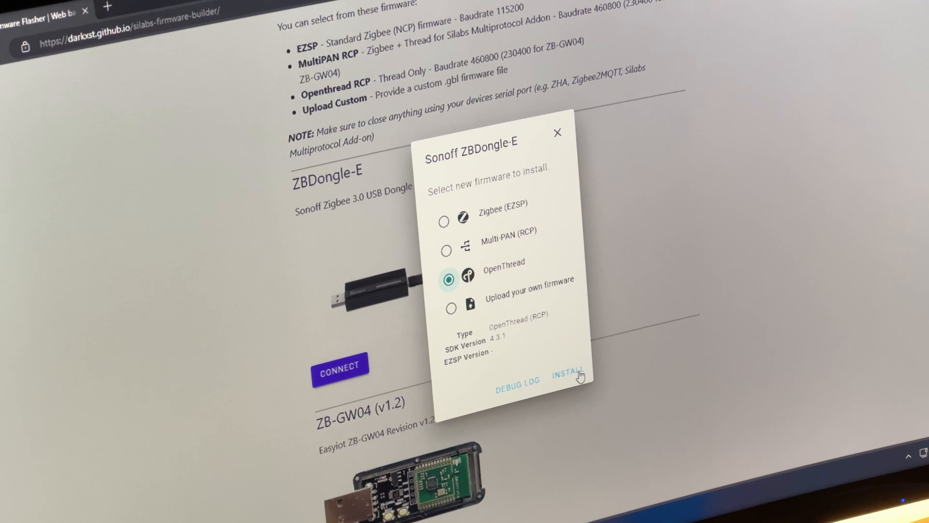
pyautogui.click(578, 375)
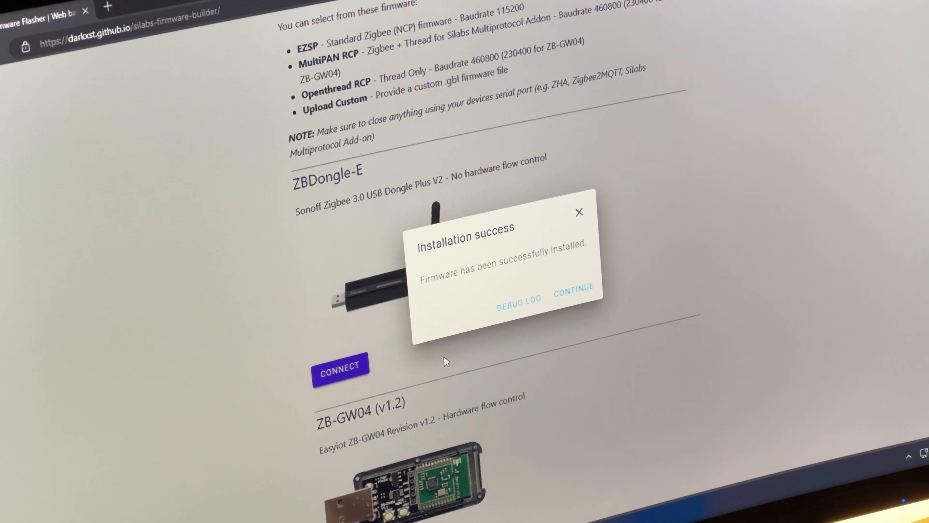
pyautogui.click(588, 285)
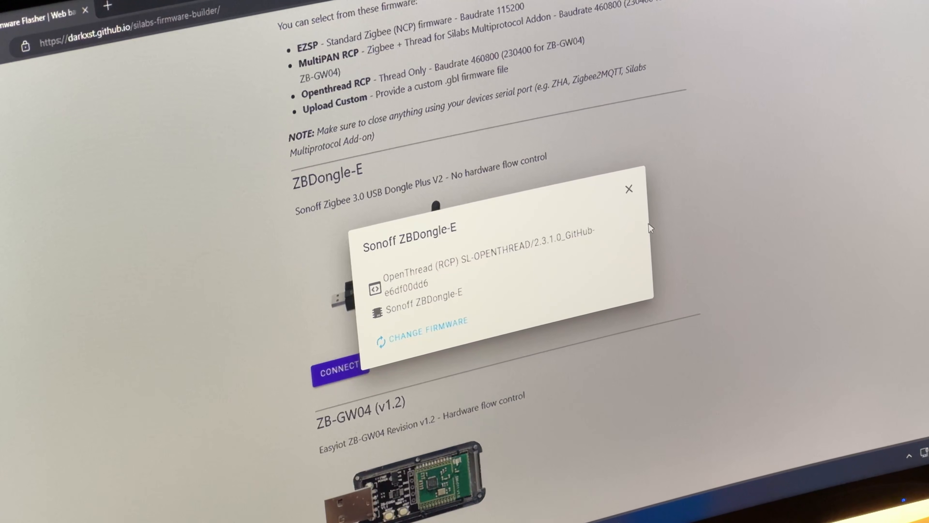
pyautogui.click(629, 190)
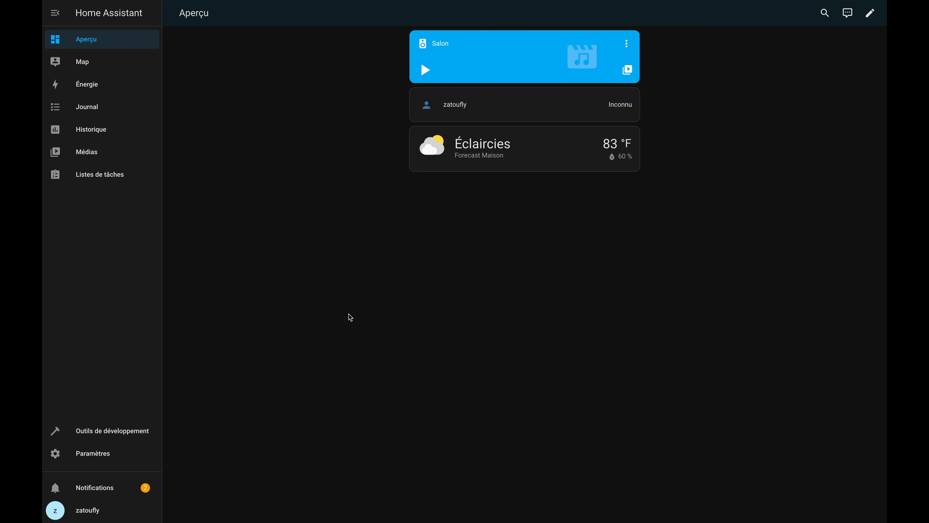
# In Home Assistant, find the OpenThread Border Router add-on in the add-on store by searching for "open" and install it.
pyautogui.click(114, 453)
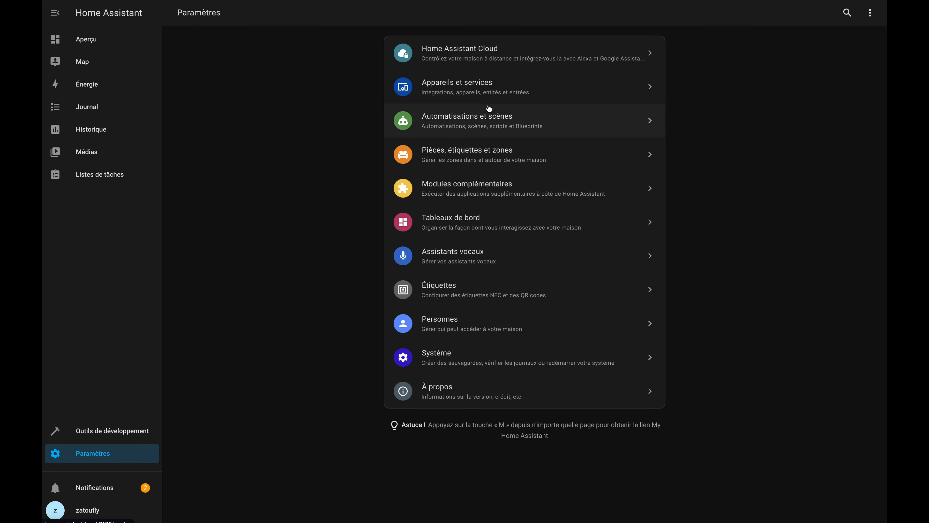
pyautogui.click(467, 189)
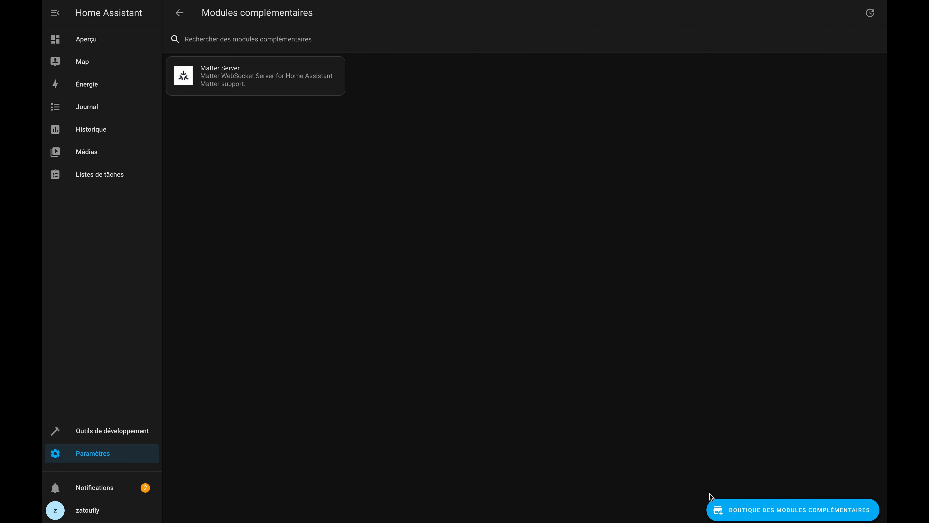
pyautogui.click(738, 511)
pyautogui.click(421, 43)
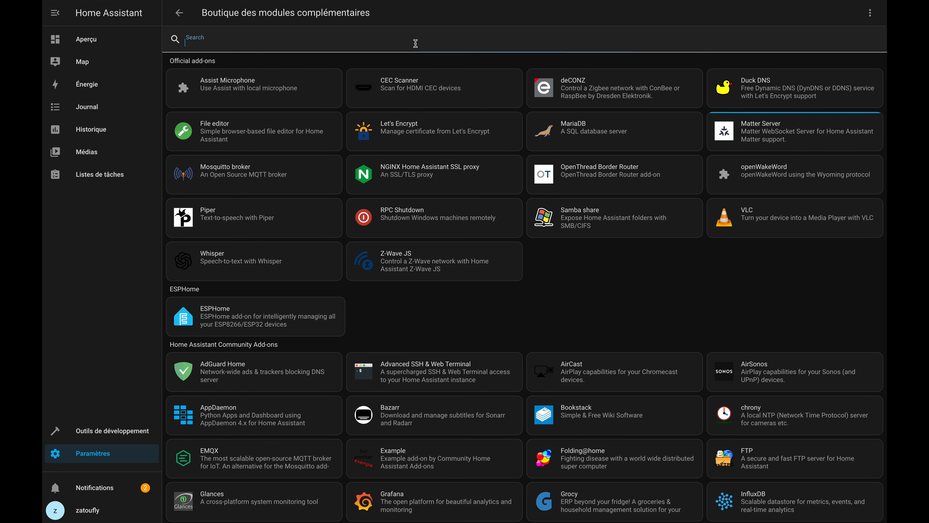
pyautogui.write('open')
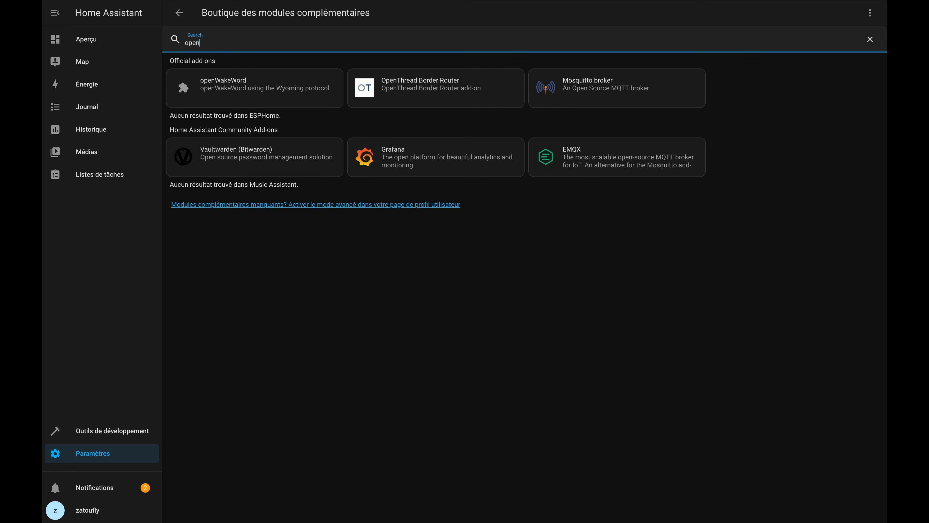
pyautogui.click(413, 94)
pyautogui.click(322, 178)
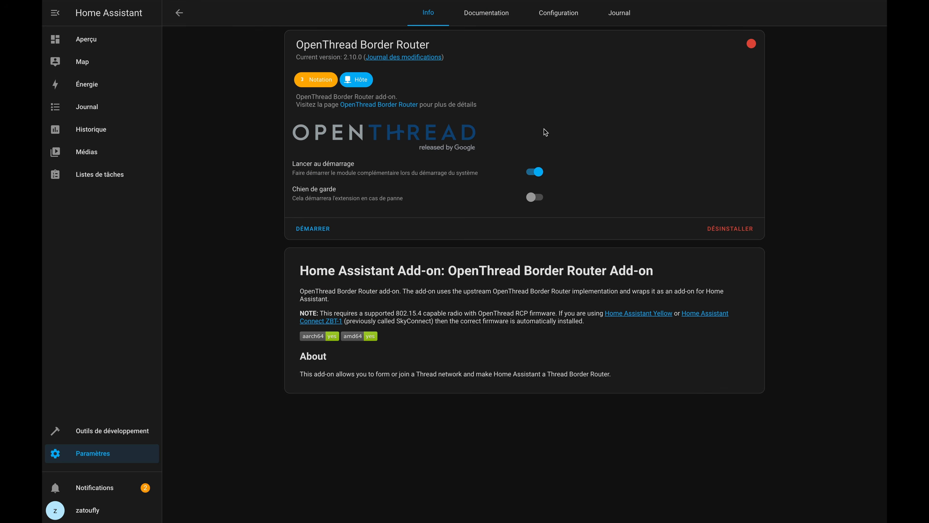
# Configure the add-on to use the SONOFF Zigbee 3.0 USB Dongle Plus V2 serial device at a baudrate of 460800.
pyautogui.click(574, 23)
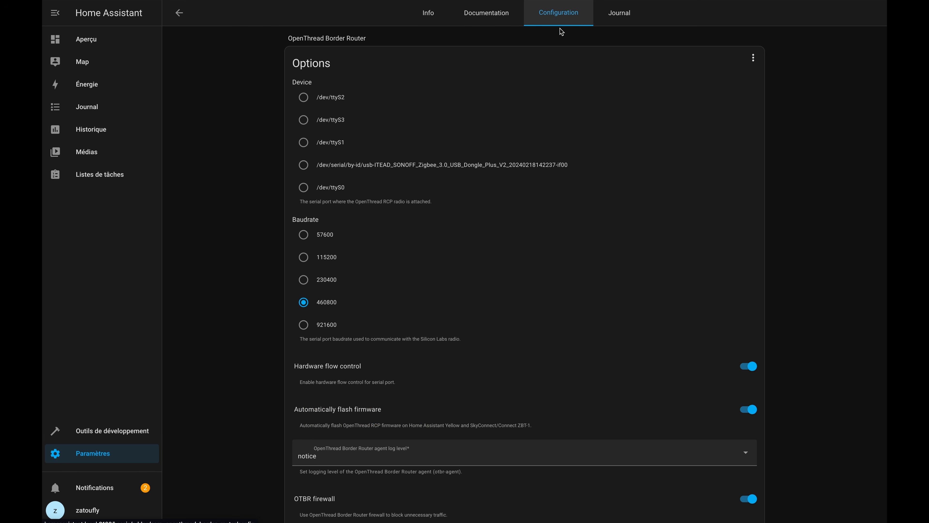
pyautogui.click(303, 166)
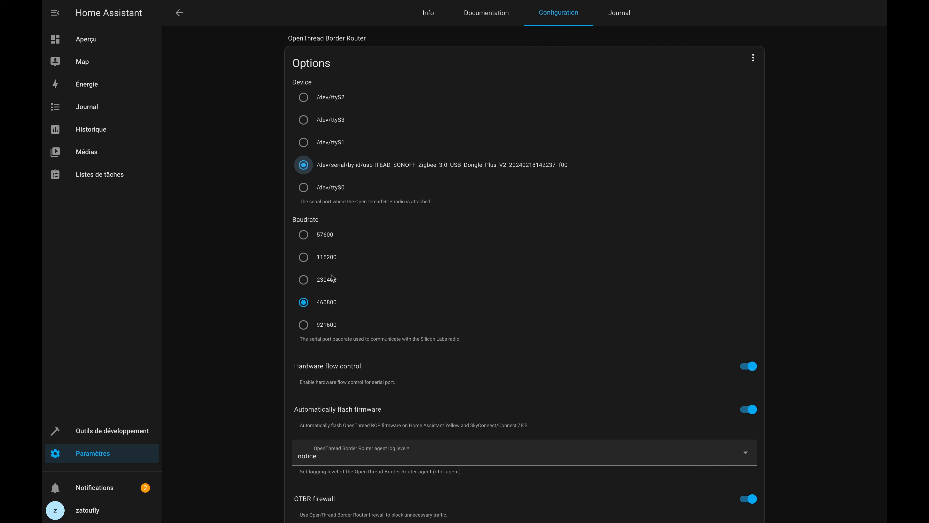
pyautogui.click(304, 302)
# Disable hardware flow control and automatic firmware flashing for the add-on and save the configuration.
pyautogui.scroll(-2, 327, 340)
pyautogui.scroll(-1, 327, 340)
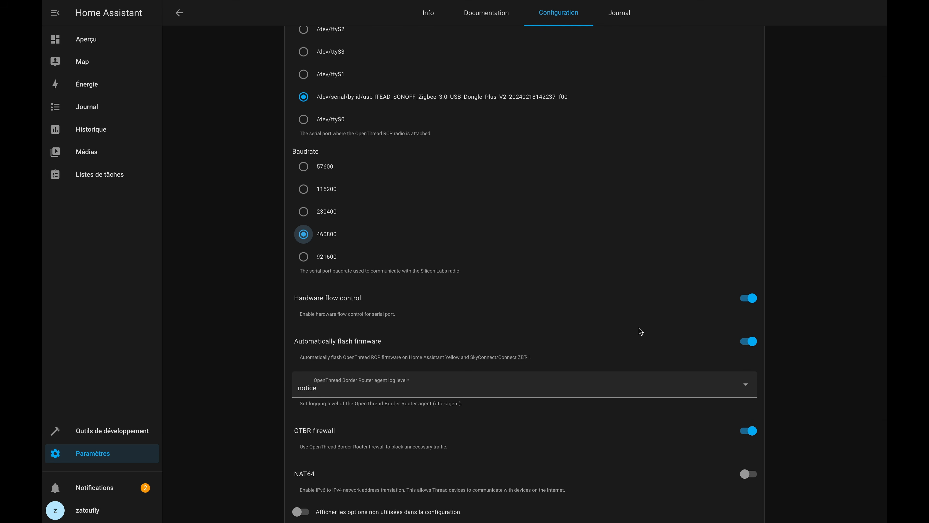
pyautogui.click(747, 301)
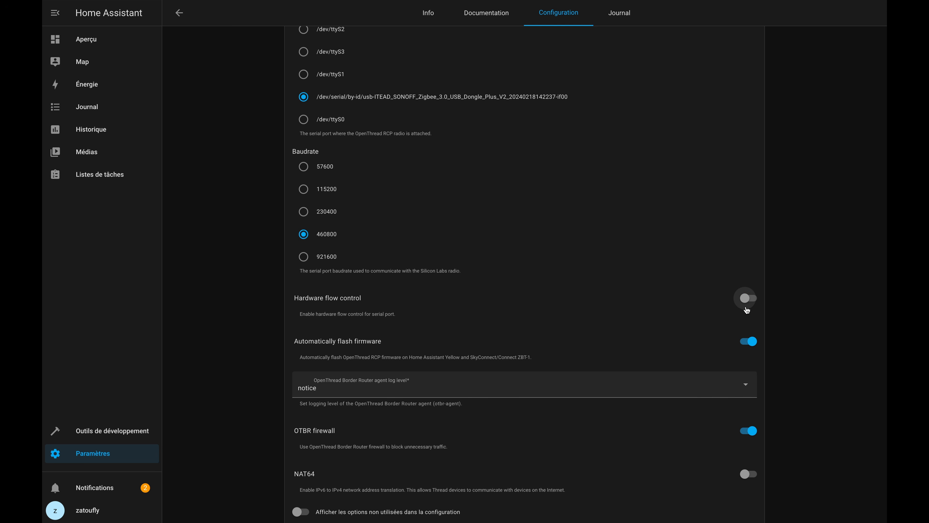
pyautogui.click(747, 343)
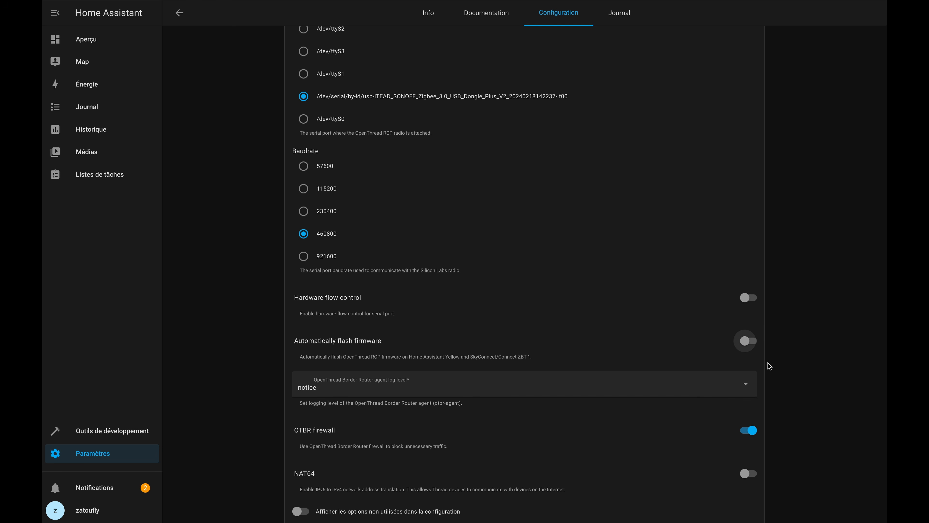
pyautogui.scroll(-3, 737, 426)
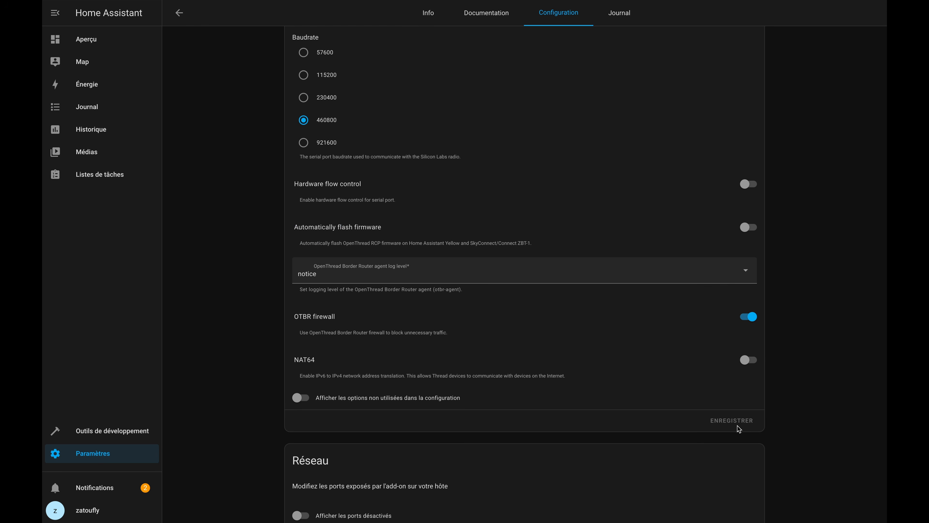
# Start the OpenThread Border Router add-on and refresh its log to check that its services start.
pyautogui.click(428, 13)
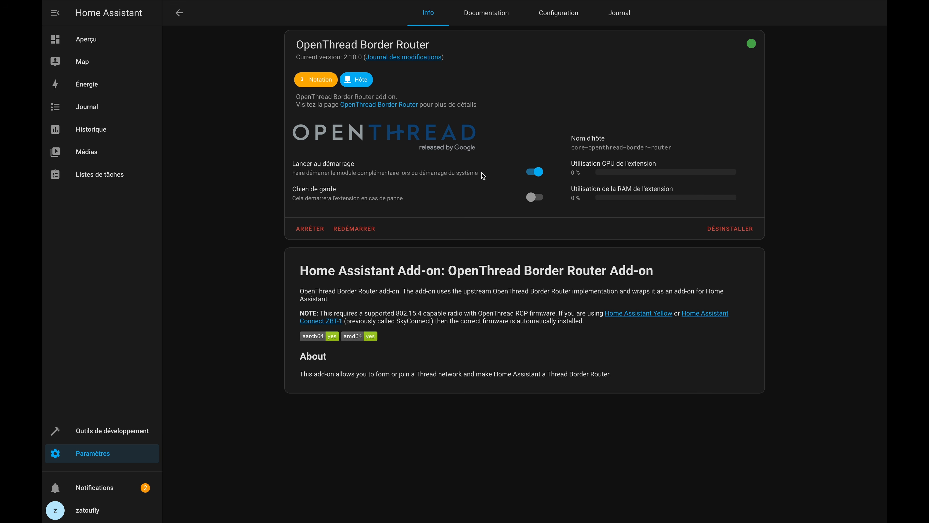
pyautogui.click(611, 19)
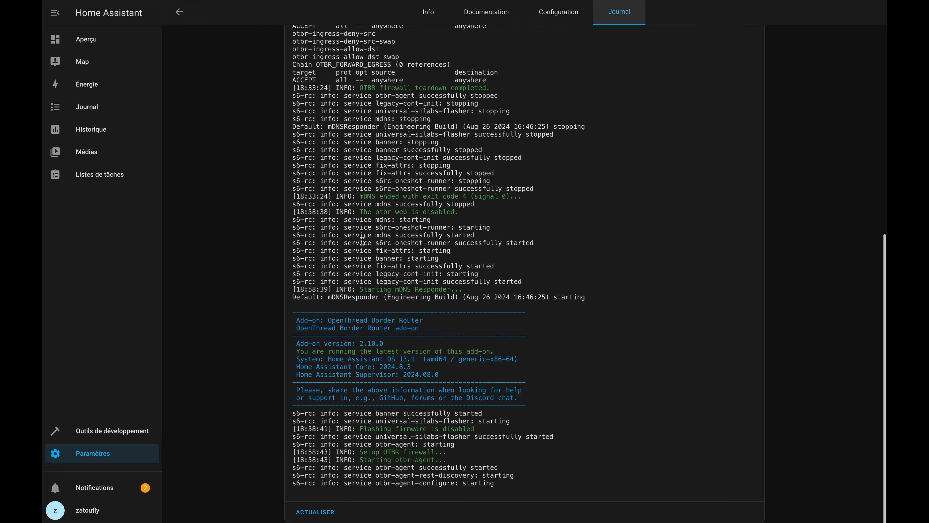
pyautogui.moveTo(388, 484); pyautogui.dragTo(493, 483)
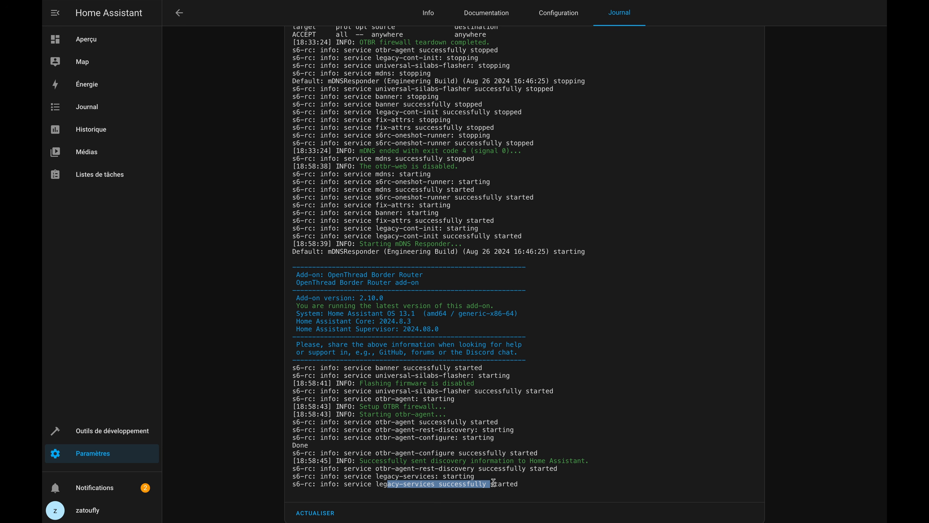
pyautogui.click(322, 513)
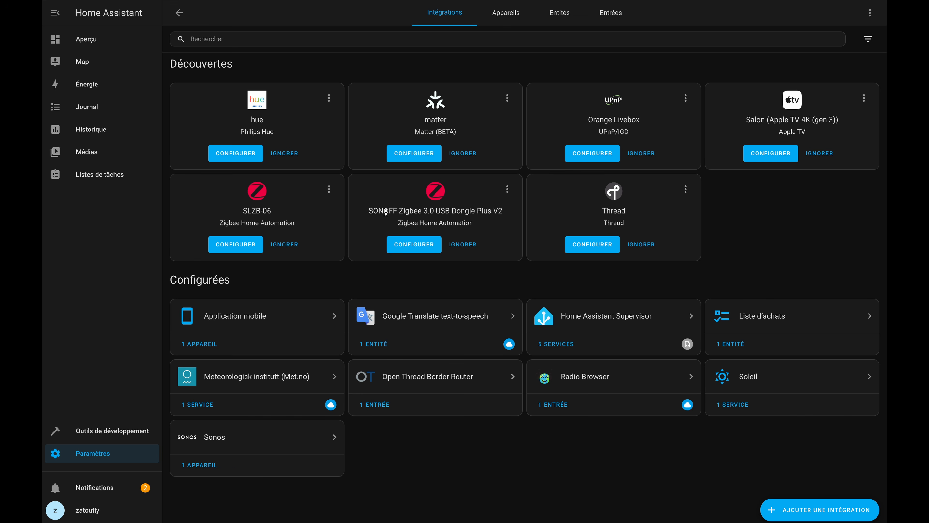
# Ignore the discovered Zigbee integration for the SONOFF Zigbee 3.0 USB Dongle Plus V2 and add the Thread integration.
pyautogui.click(463, 245)
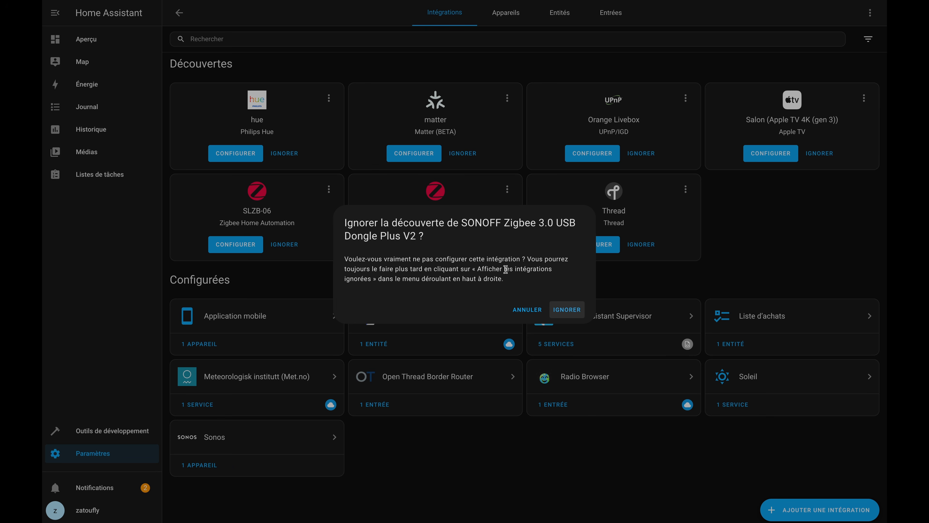
pyautogui.press('Return')
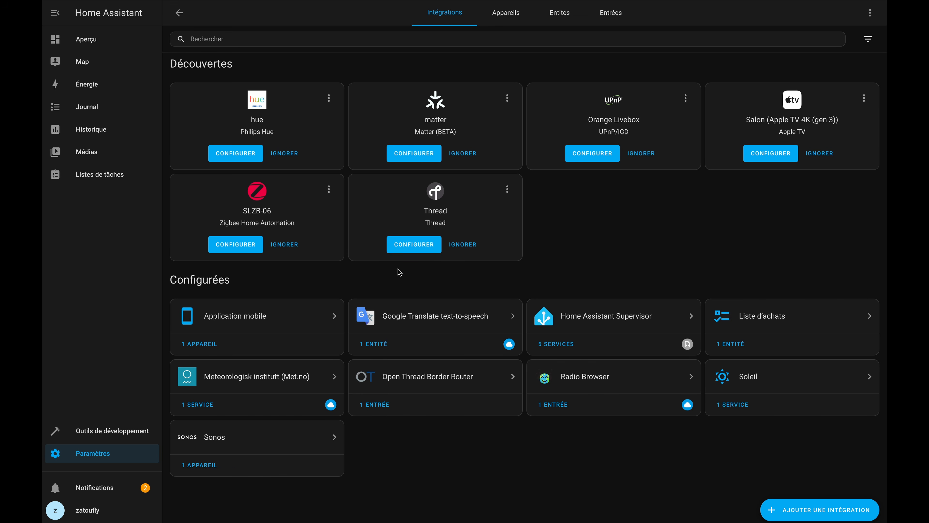
pyautogui.click(808, 510)
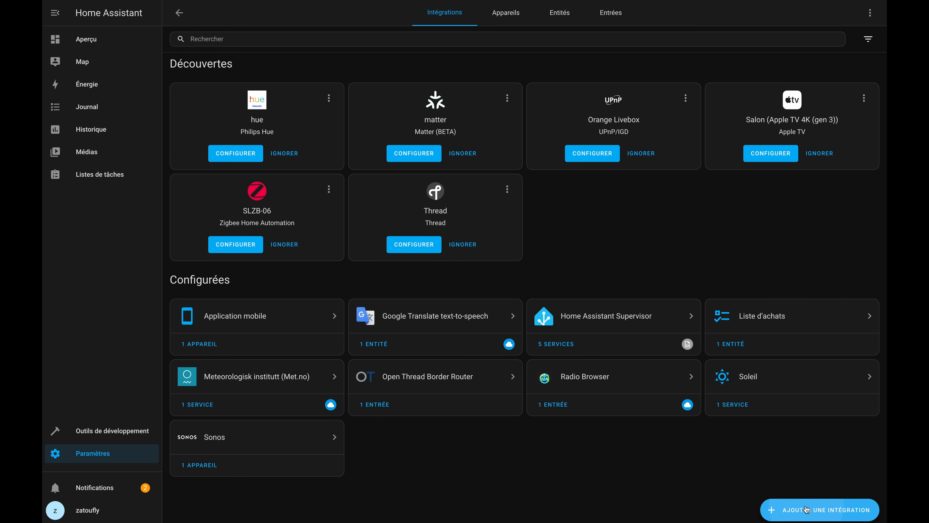
pyautogui.write('thread')
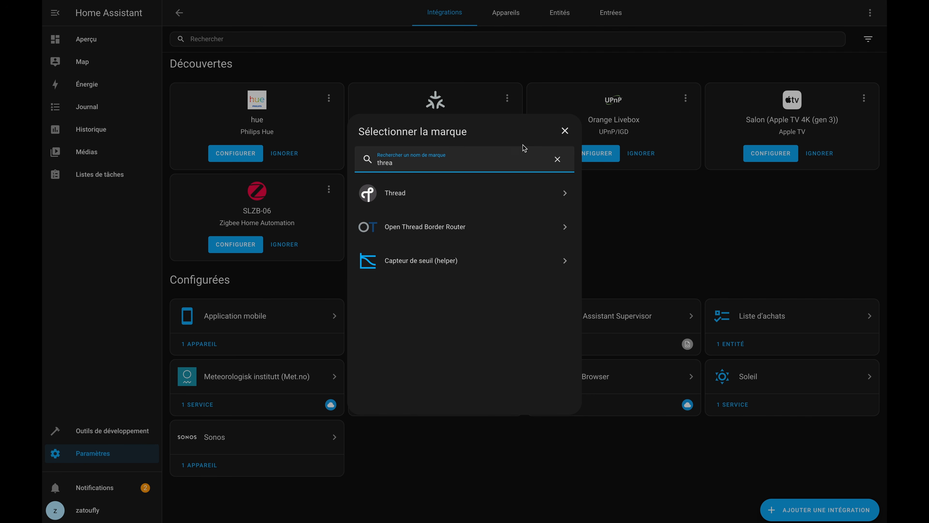
pyautogui.click(515, 193)
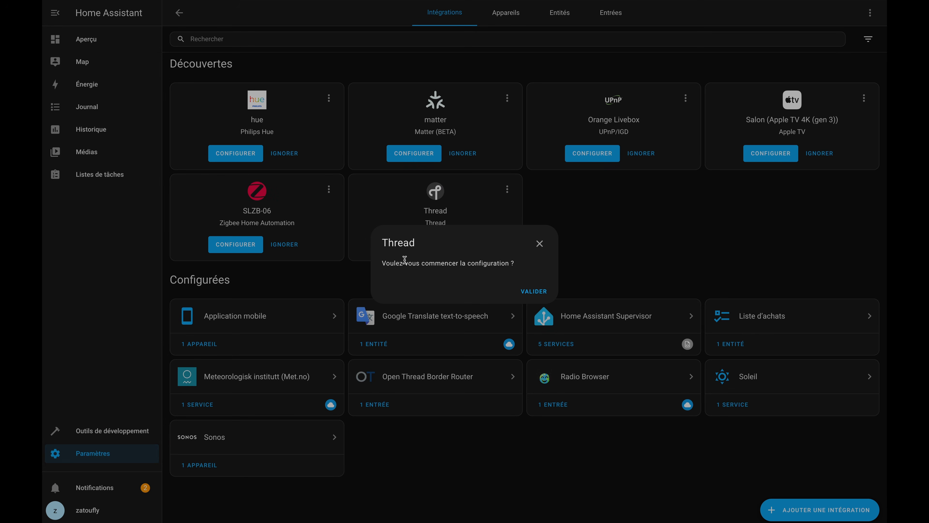
pyautogui.click(528, 292)
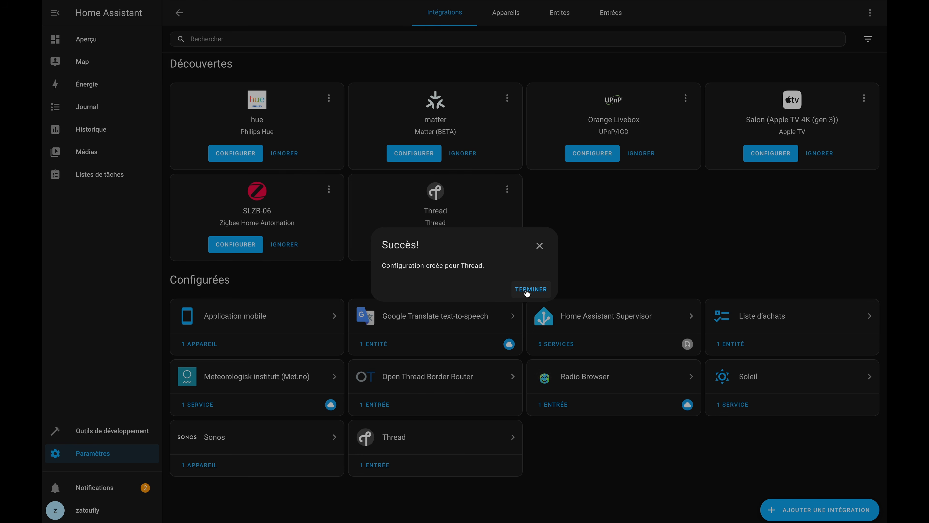
pyautogui.click(527, 292)
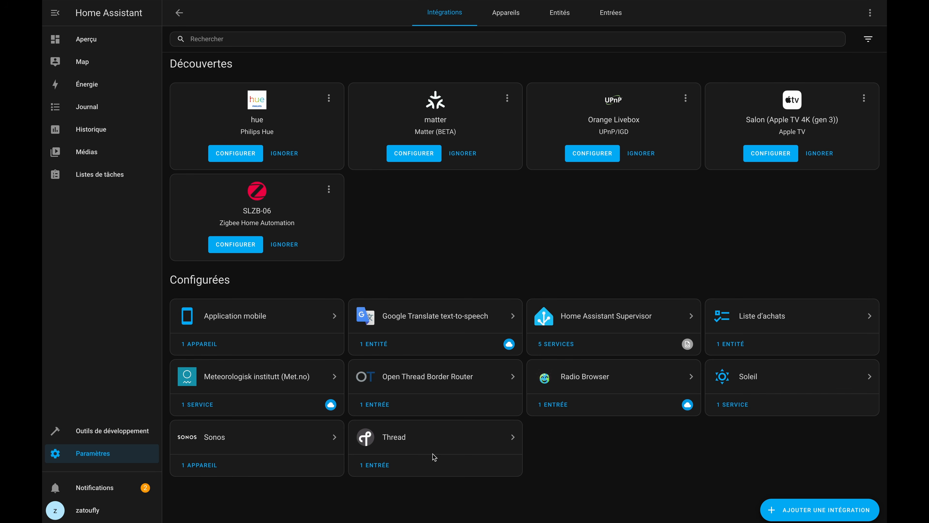
# Open the Thread integration's configuration and make ha-thread-40ae the preferred network.
pyautogui.click(435, 437)
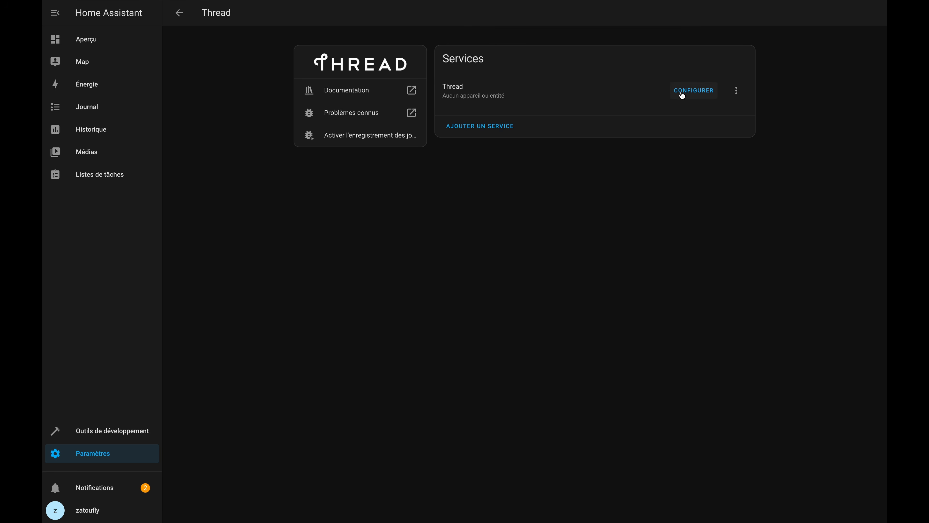
pyautogui.click(681, 92)
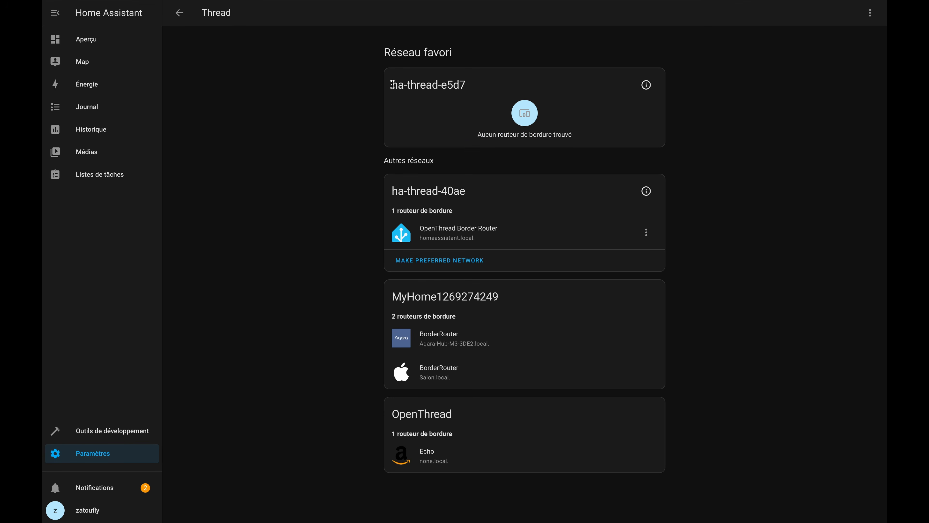
pyautogui.moveTo(390, 85); pyautogui.dragTo(477, 89)
pyautogui.click(464, 85)
pyautogui.doubleClick(444, 190)
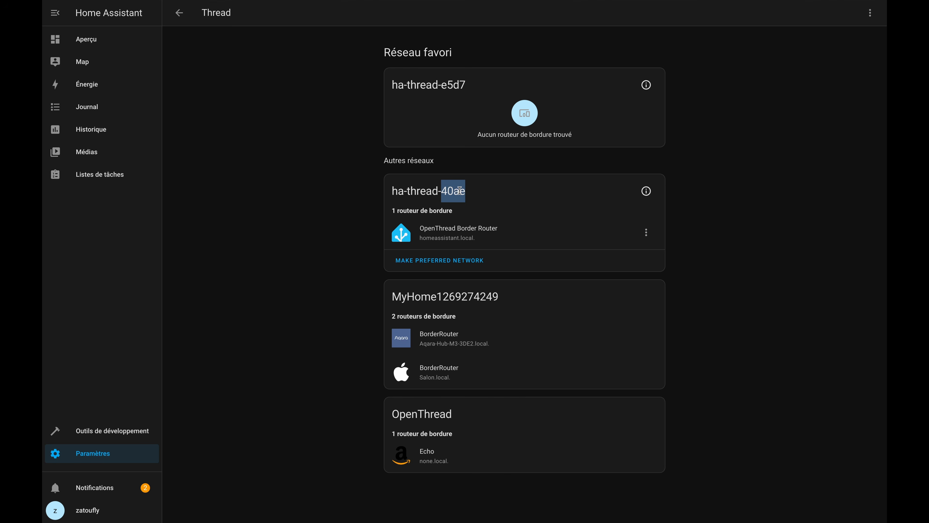
pyautogui.click(352, 194)
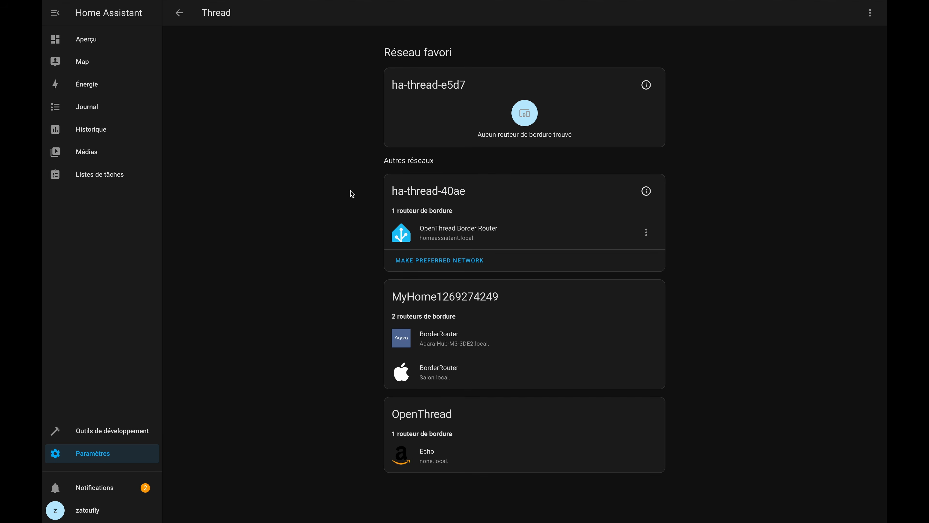
pyautogui.click(413, 264)
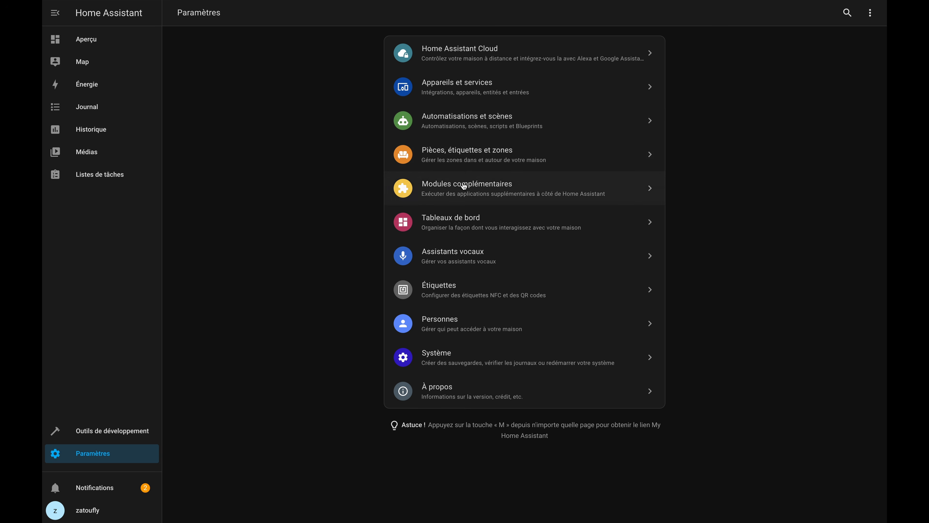
# Search the add-on store for "matter" to find the Matter Server add-on, and clear the search.
pyautogui.click(462, 187)
pyautogui.click(750, 510)
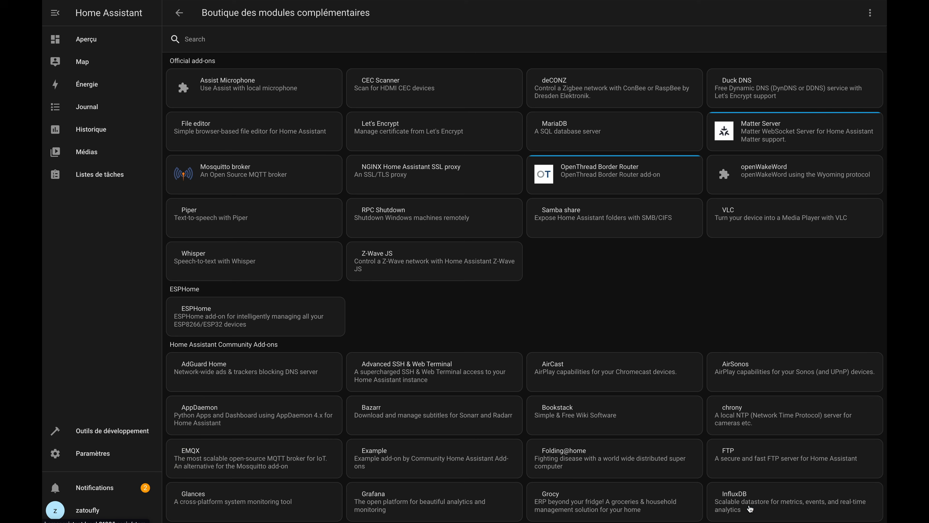
pyautogui.click(464, 47)
pyautogui.write('matte')
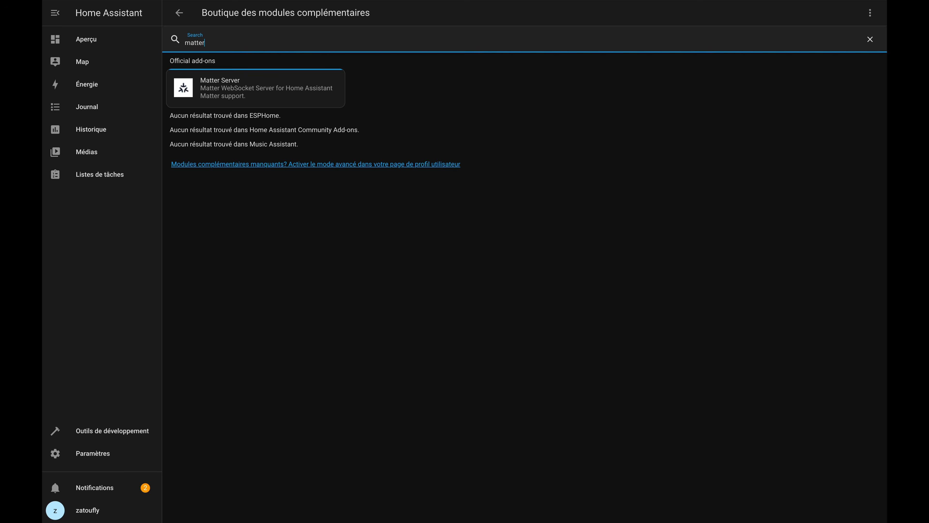
pyautogui.write('r')
pyautogui.press('BackSpace')
pyautogui.press('BackSpace')
pyautogui.press('BackSpace')
pyautogui.press('BackSpace')
pyautogui.press('BackSpace')
pyautogui.press('BackSpace')
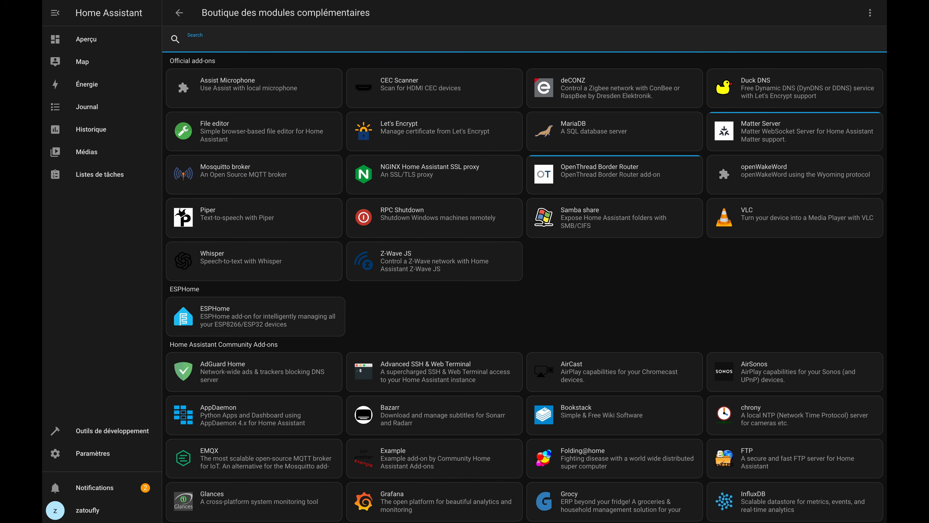
# Configure the discovered Matter (BETA) integration to use the official Matter Server add-on in the Supervisor and finish its setup.
pyautogui.click(97, 455)
pyautogui.click(432, 98)
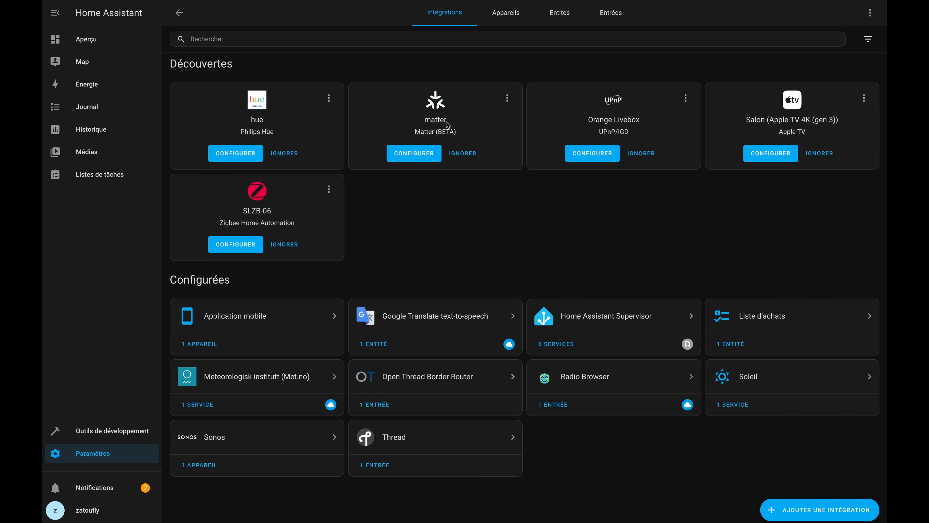
pyautogui.click(424, 153)
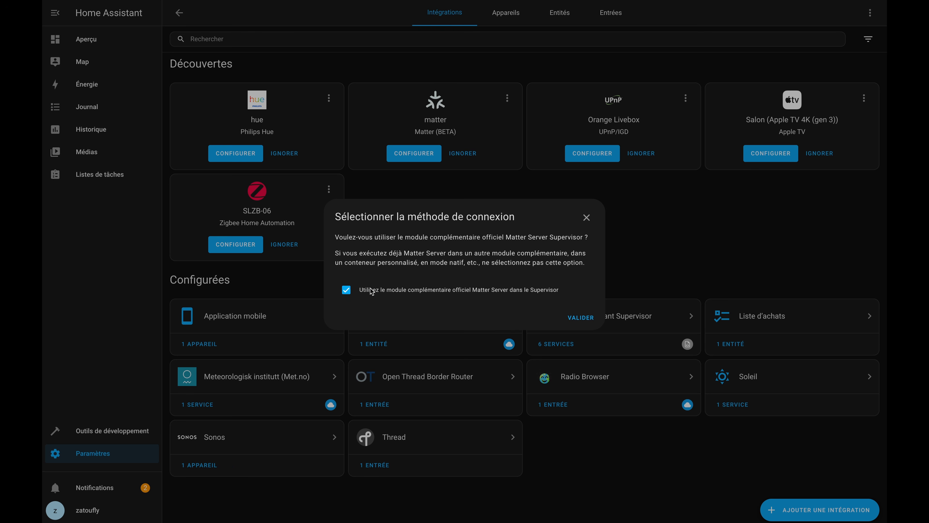
pyautogui.click(584, 318)
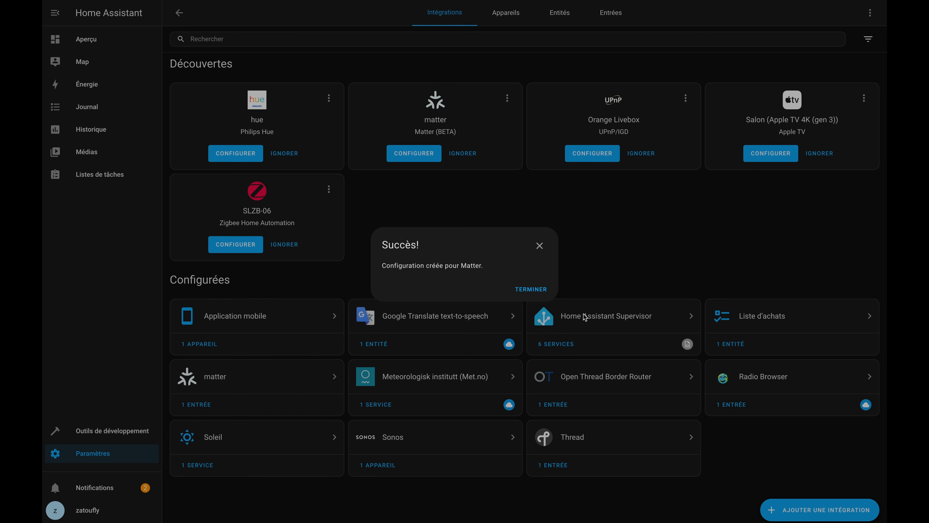
pyautogui.click(535, 291)
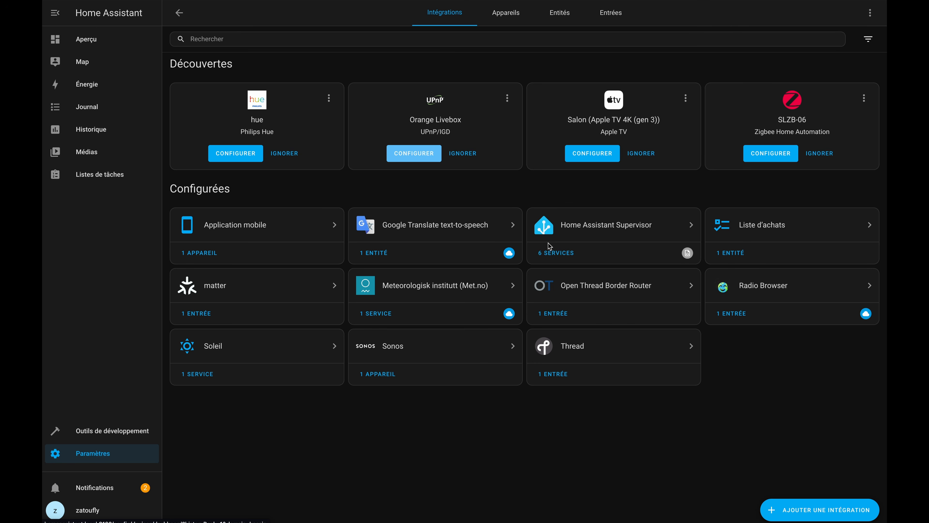
# Open the Matter Server add-on's information page and enable showing the add-on in the sidebar.
pyautogui.click(123, 453)
pyautogui.click(475, 190)
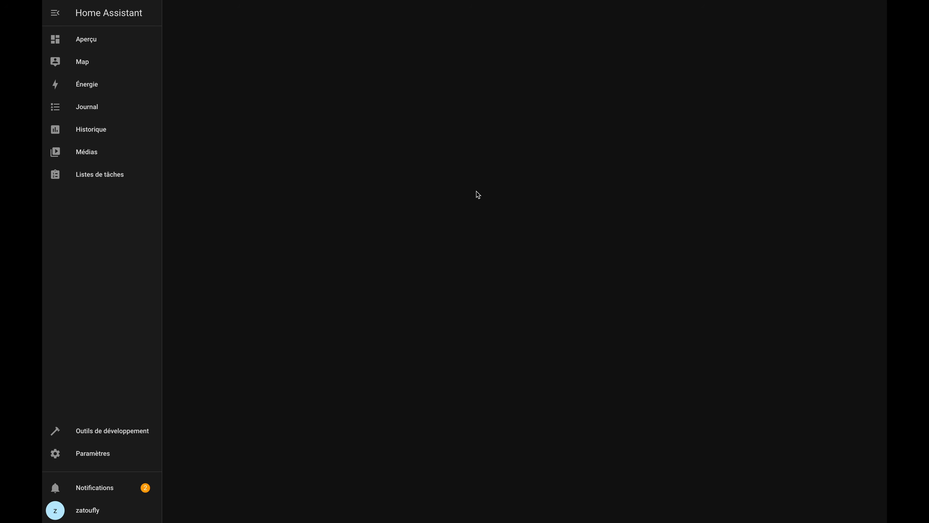
pyautogui.click(454, 77)
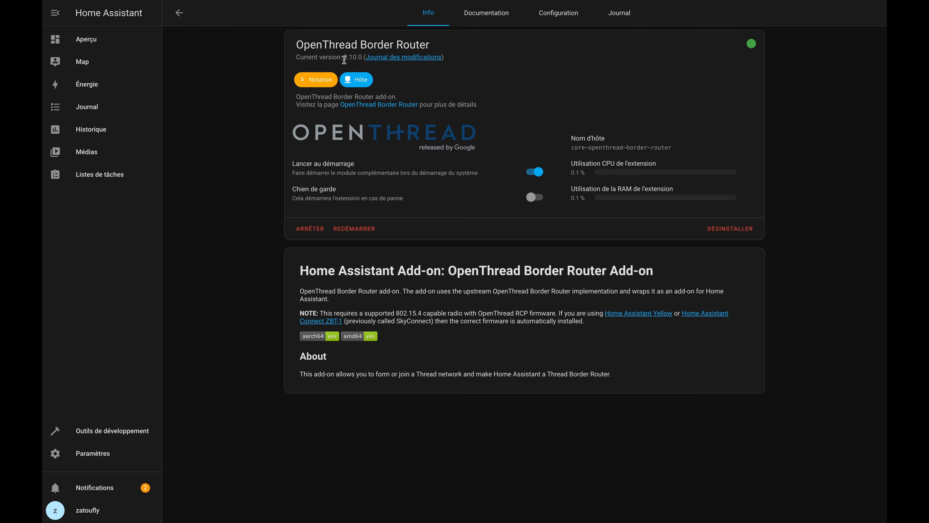
pyautogui.click(185, 19)
pyautogui.click(219, 86)
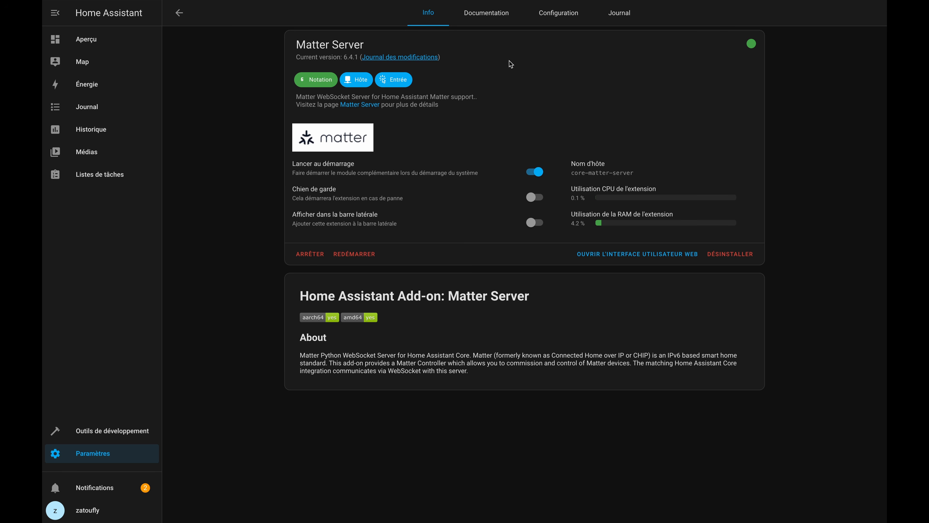
pyautogui.click(535, 222)
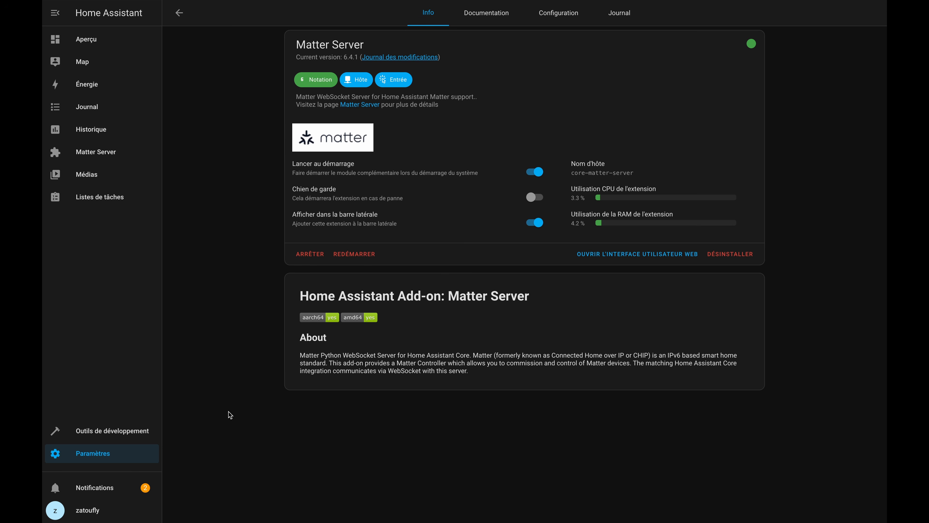
# Start adding a Matter device from the integrations page and specify that the device is new.
pyautogui.click(130, 451)
pyautogui.click(539, 87)
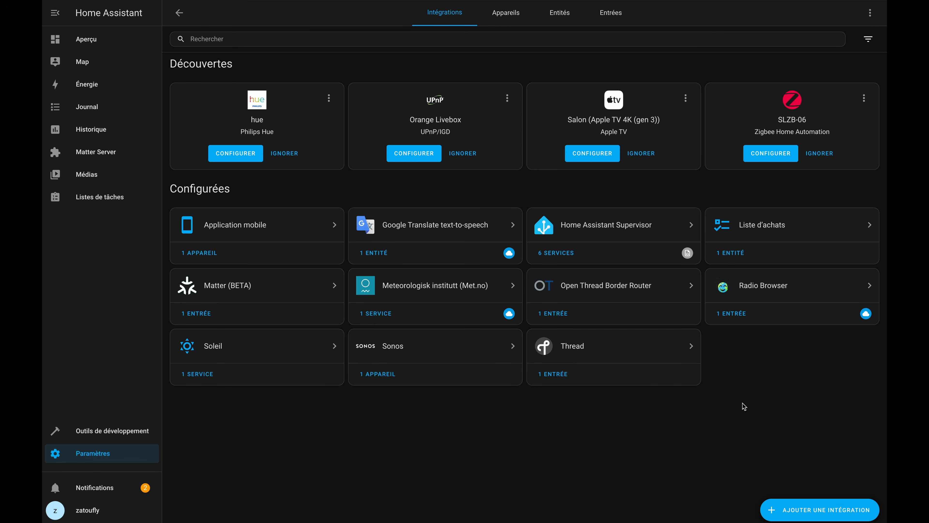
pyautogui.click(784, 509)
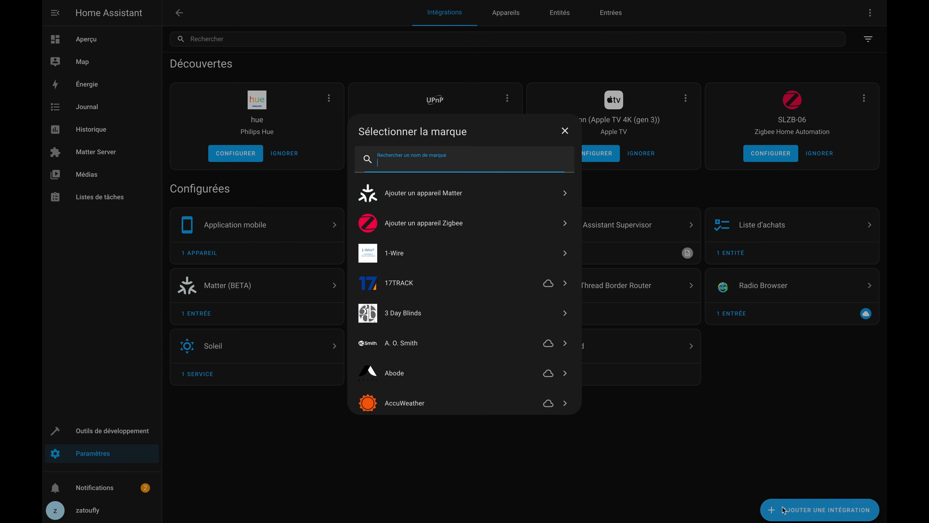
pyautogui.click(516, 197)
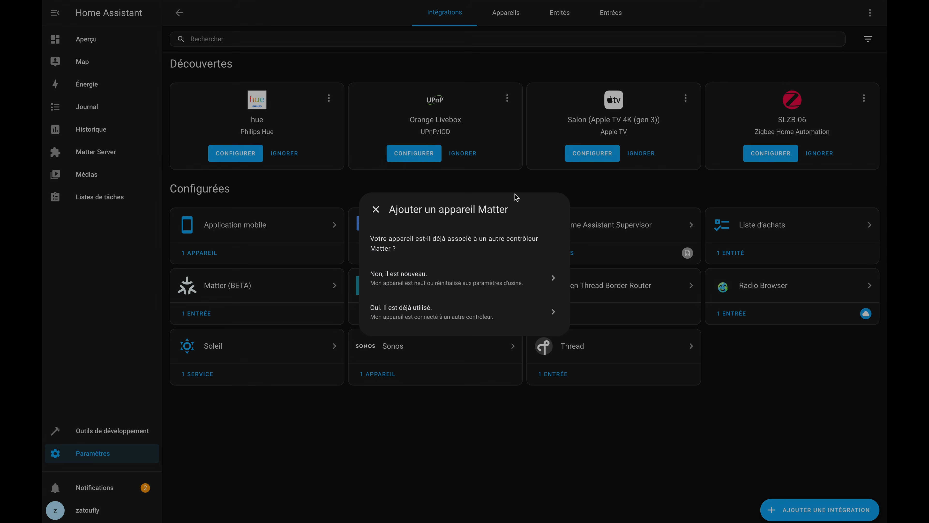
pyautogui.click(447, 280)
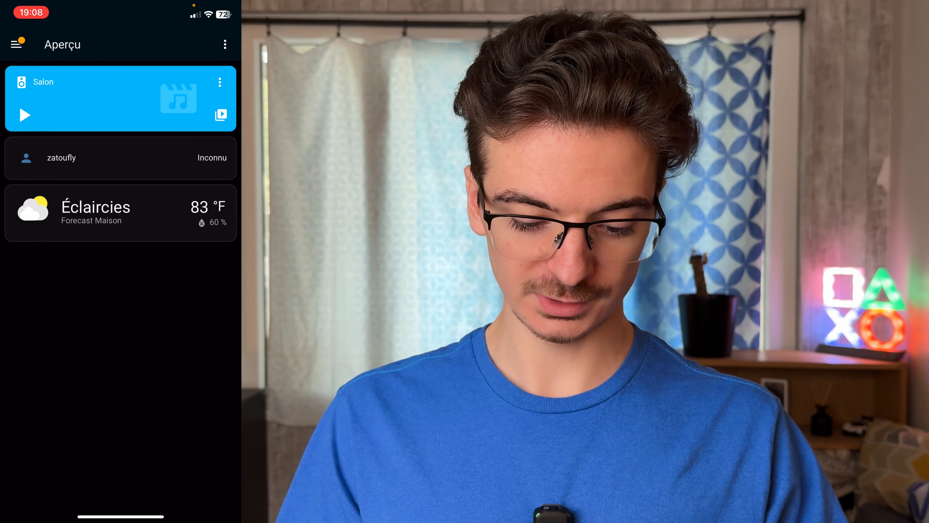
# In the Home Assistant mobile app, open the integrations page, allow Bluetooth access and start adding a Matter device.
pyautogui.click(17, 45)
pyautogui.click(63, 409)
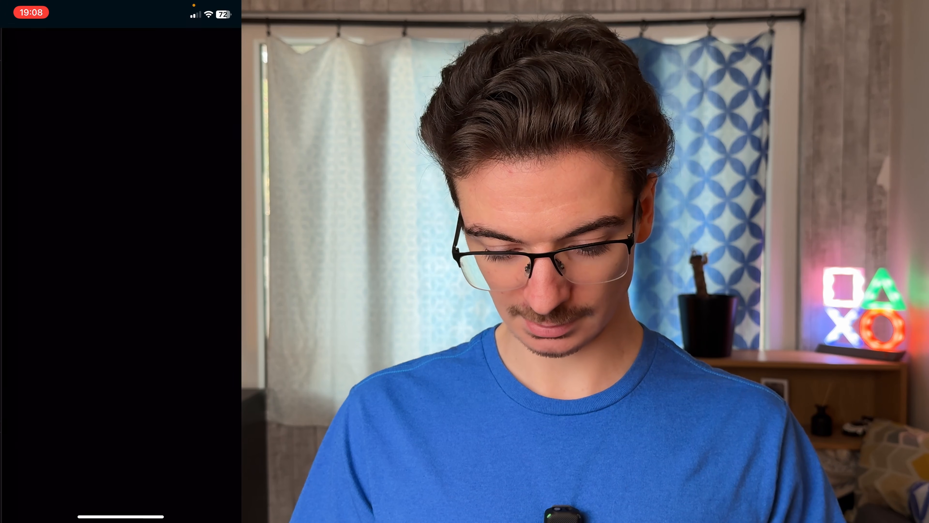
pyautogui.click(92, 123)
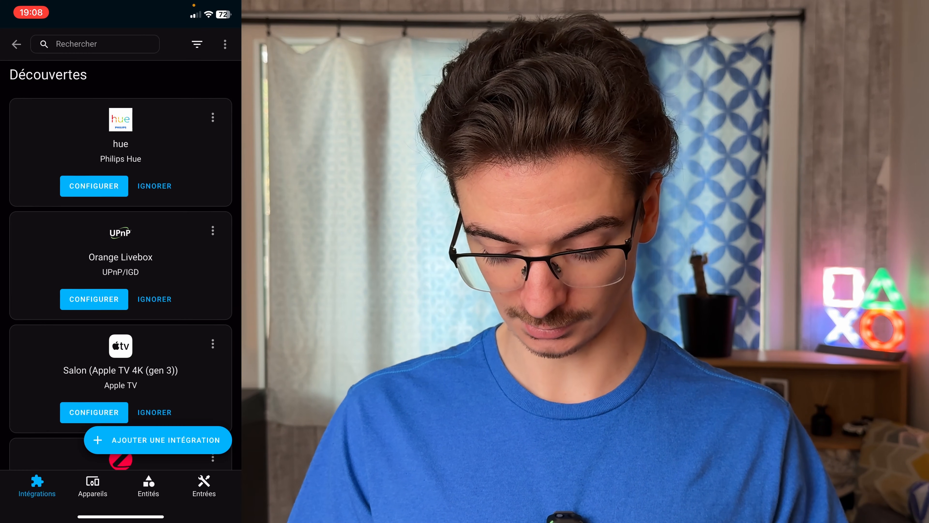
pyautogui.click(158, 439)
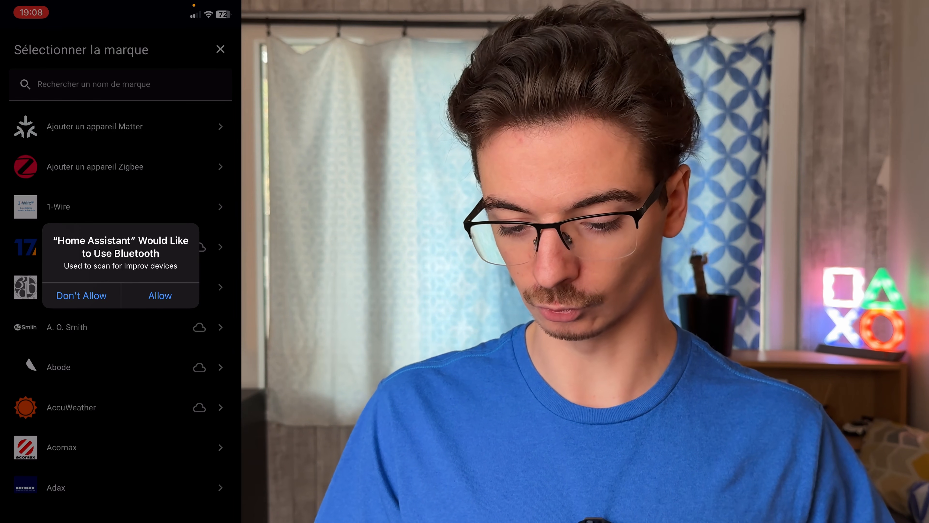
pyautogui.click(160, 295)
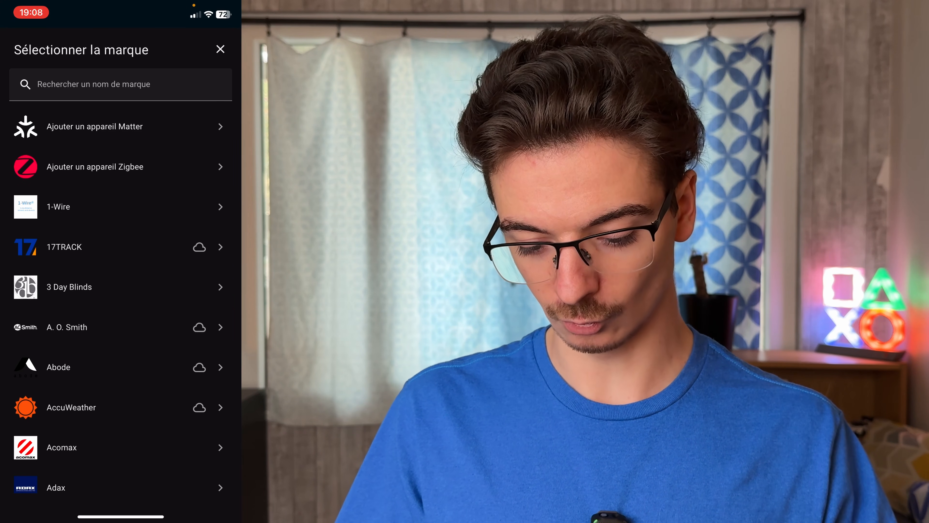
pyautogui.click(94, 126)
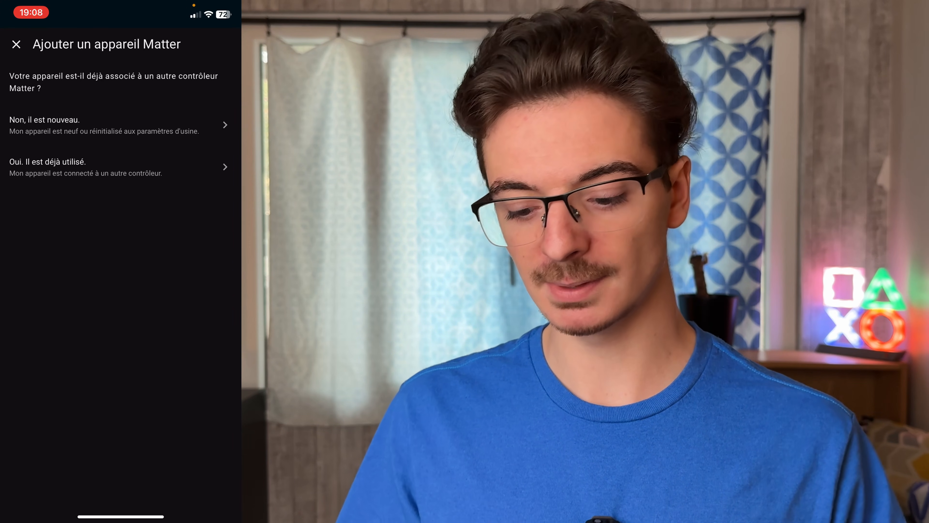